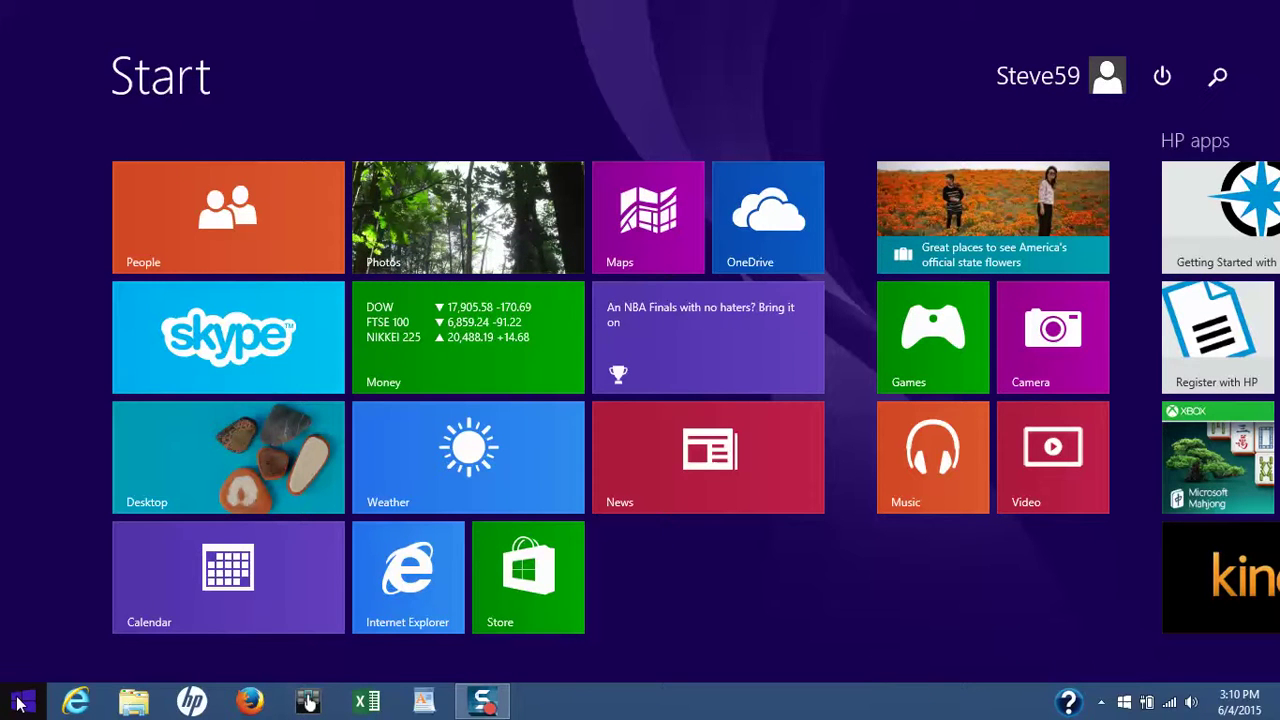
Step: Open Control Panel from the Start button's quick menu and move its window left
click(237, 468)
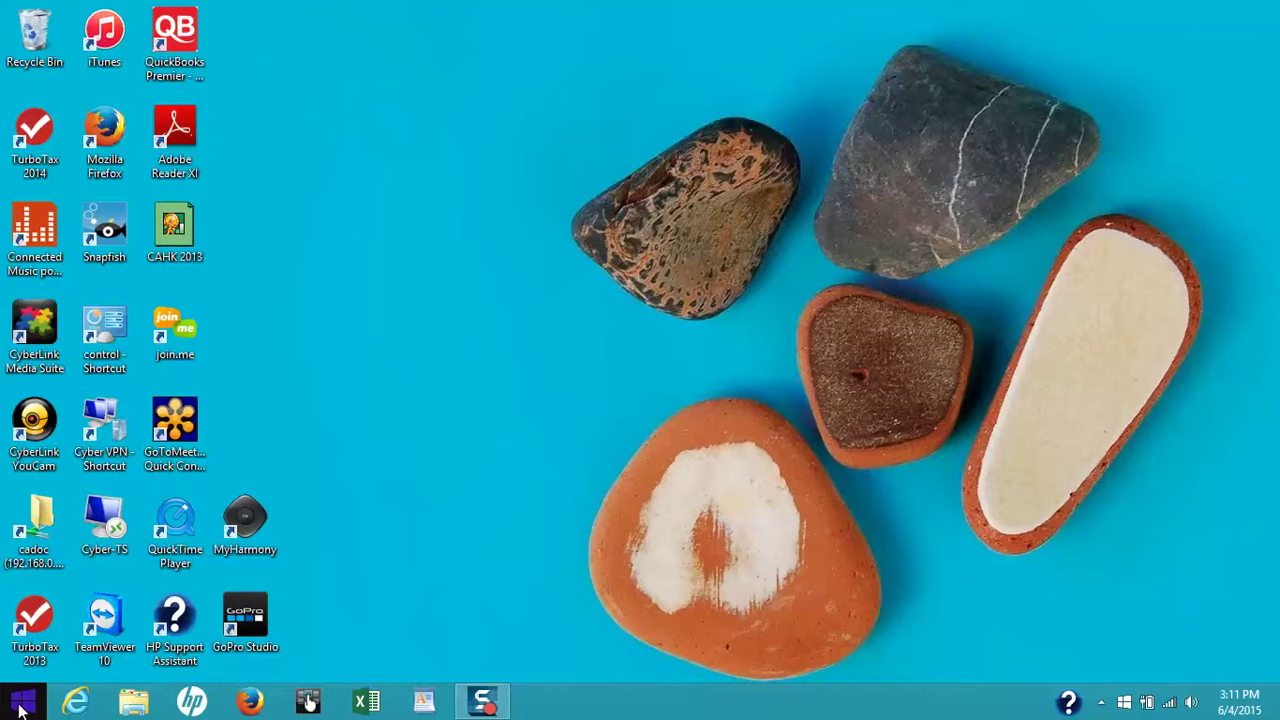
right_click(20, 708)
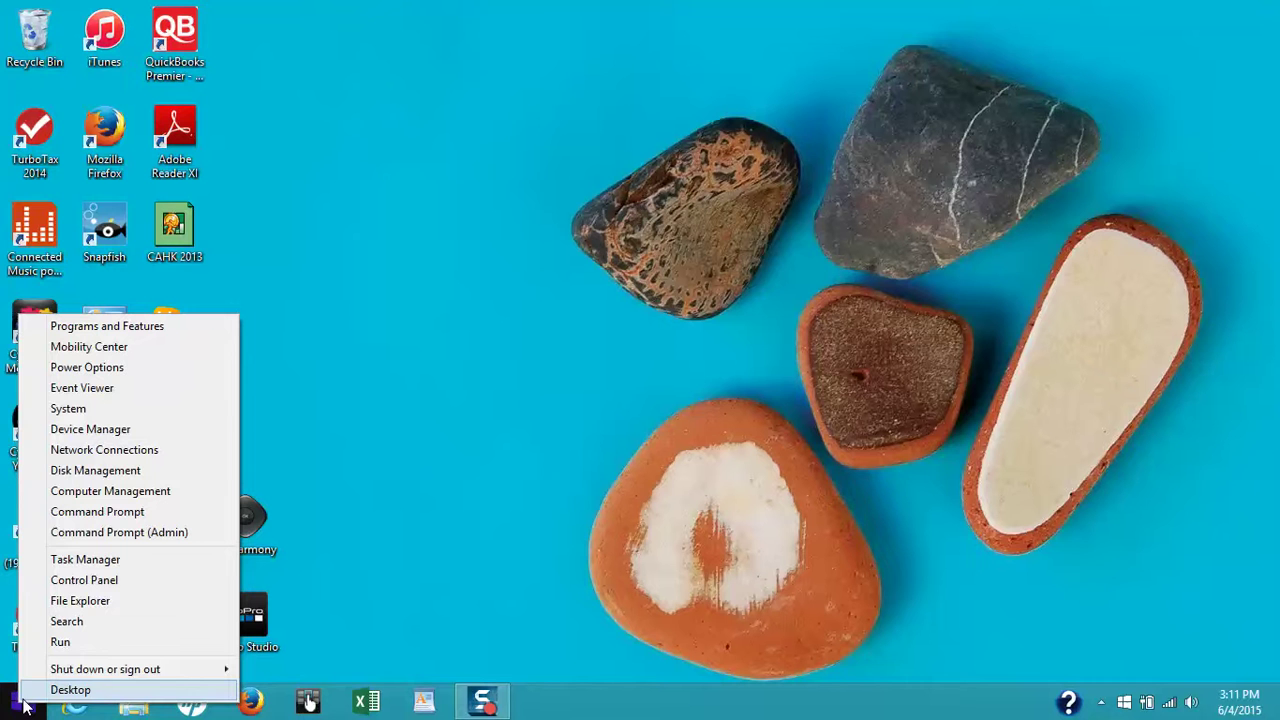
click(123, 581)
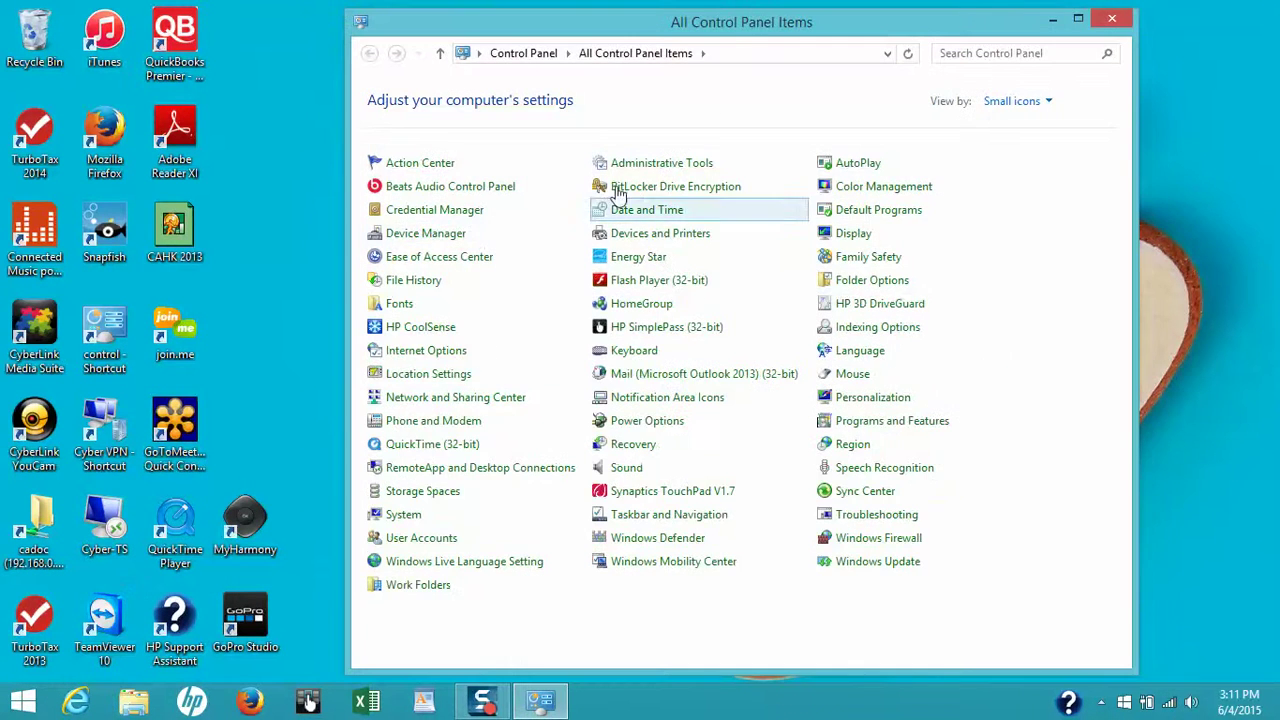
drag(600, 28, 548, 26)
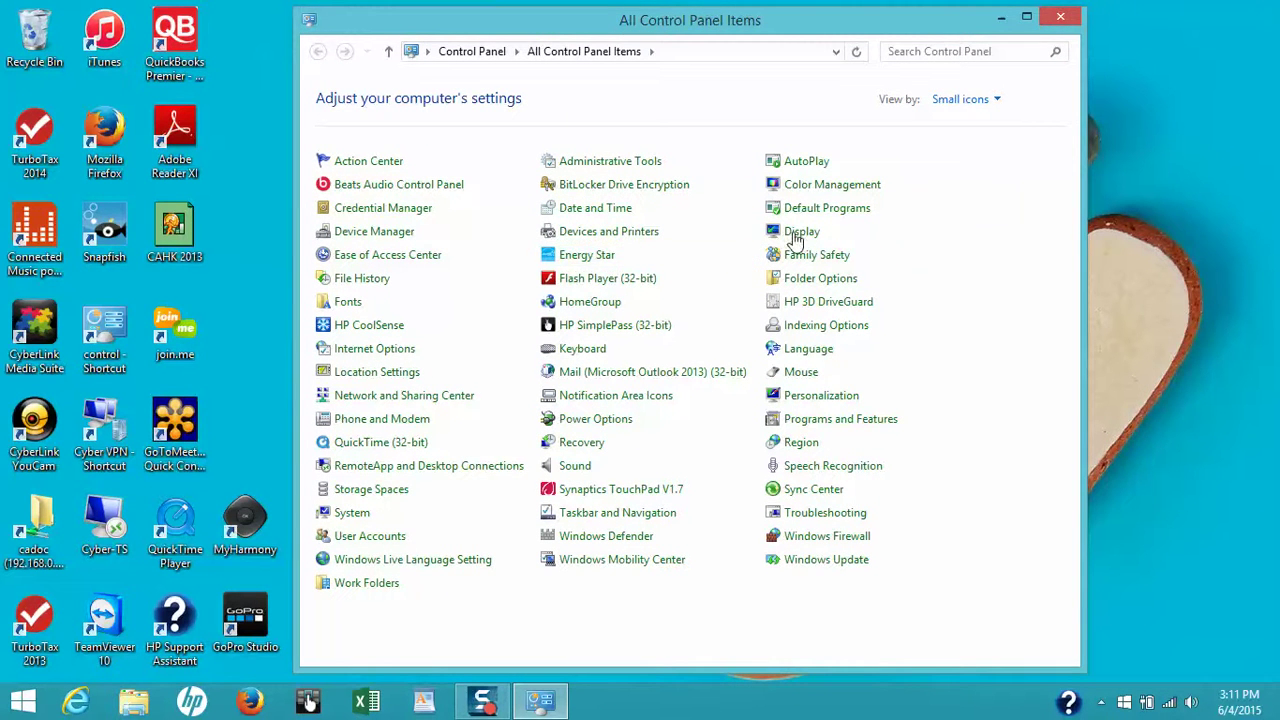
Step: Set View by to Category, then reopen the View by choices
click(973, 106)
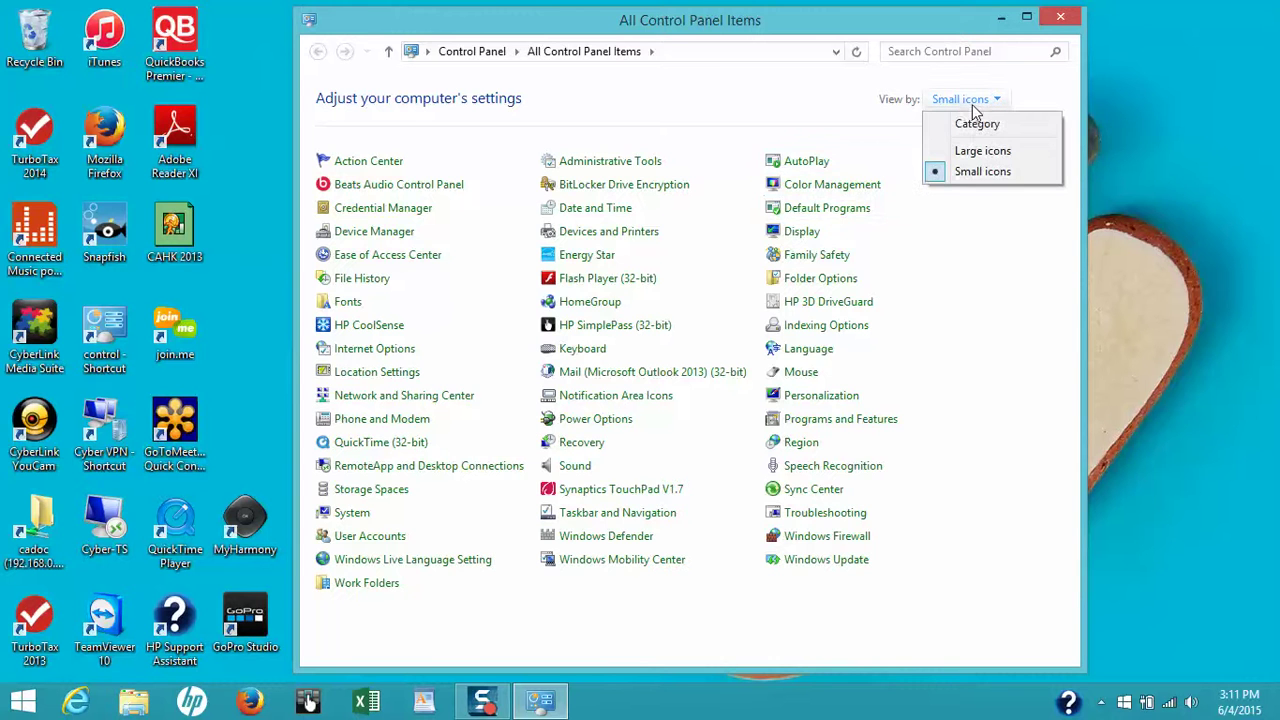
click(957, 127)
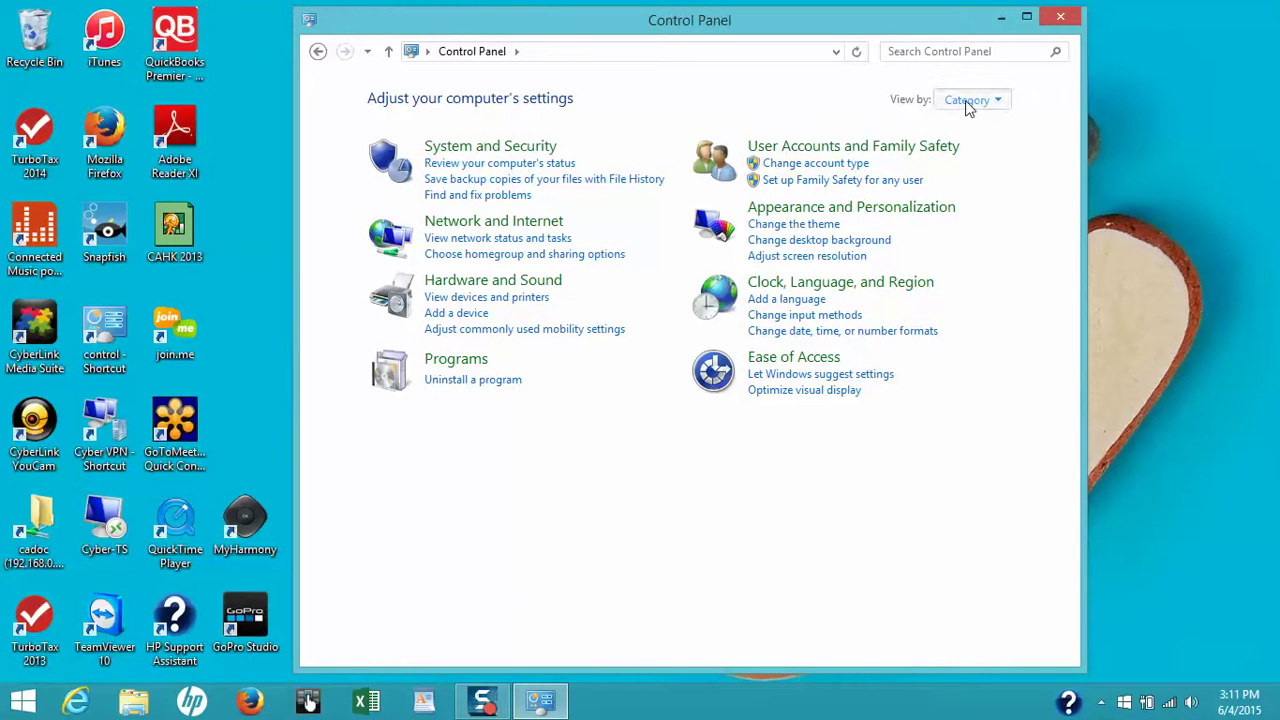
click(966, 104)
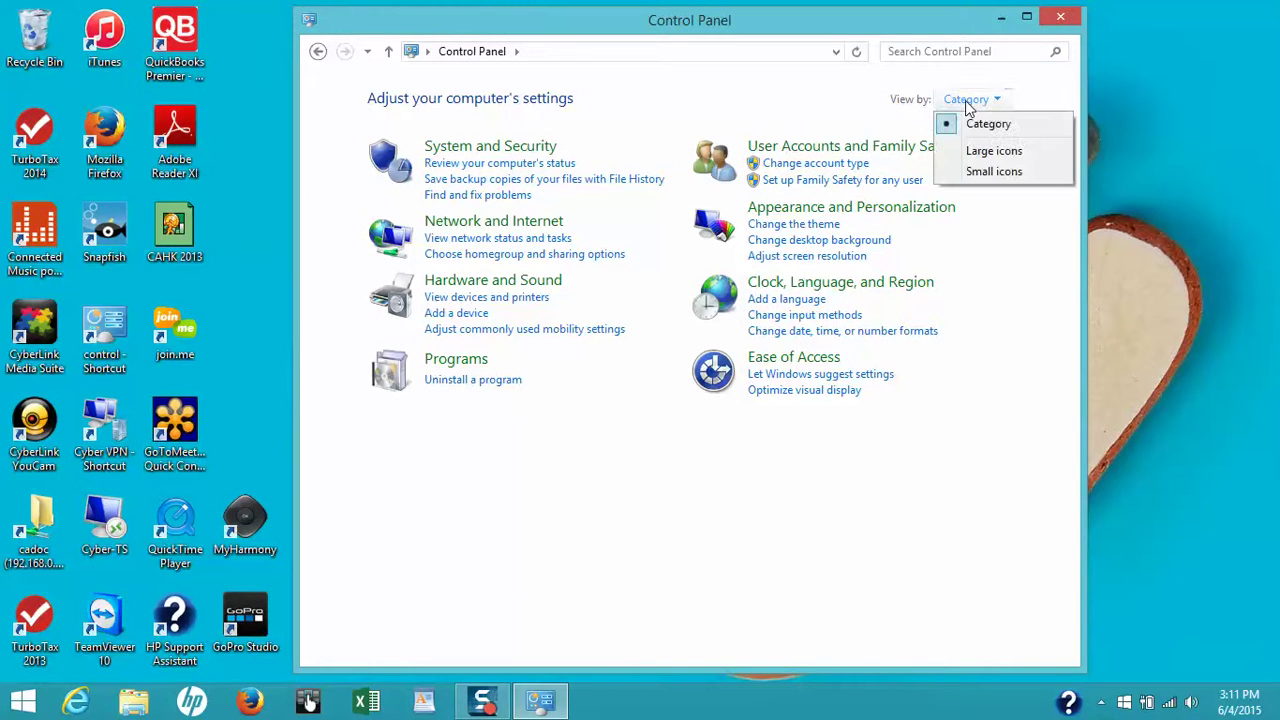
Step: Show all items as small icons and open the Sound dialog, moved toward the screen centre
click(978, 175)
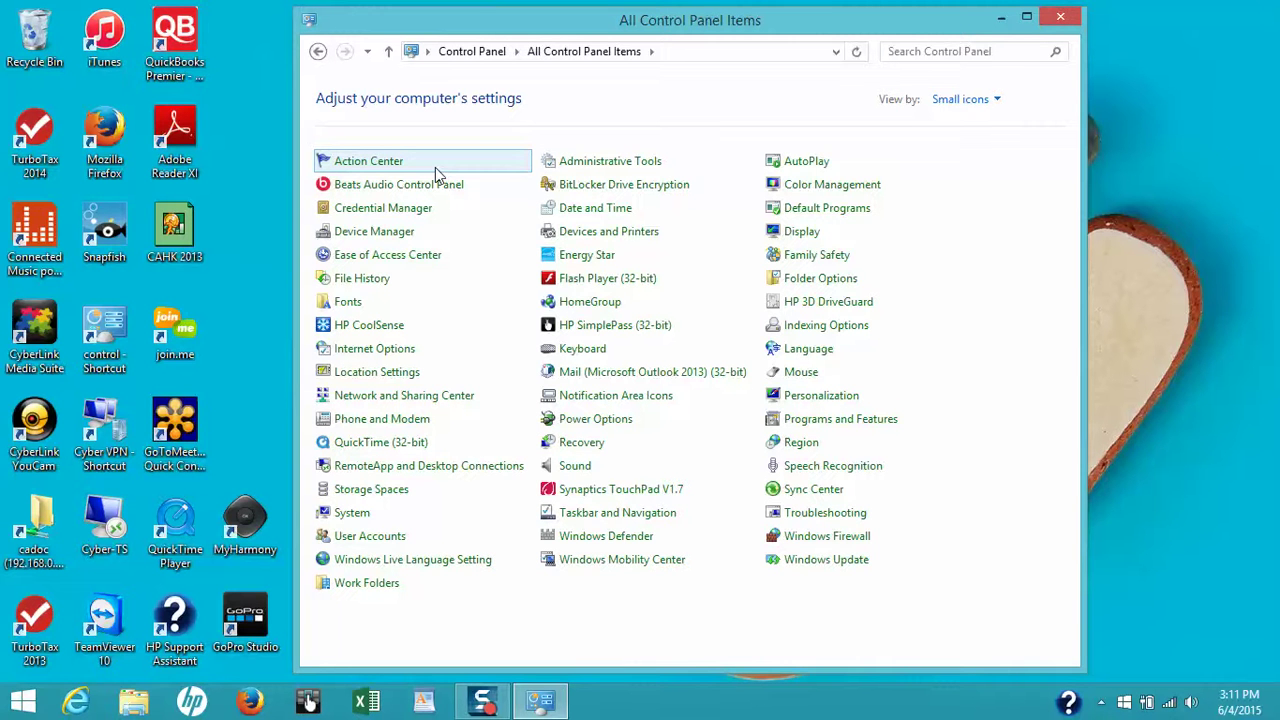
click(594, 474)
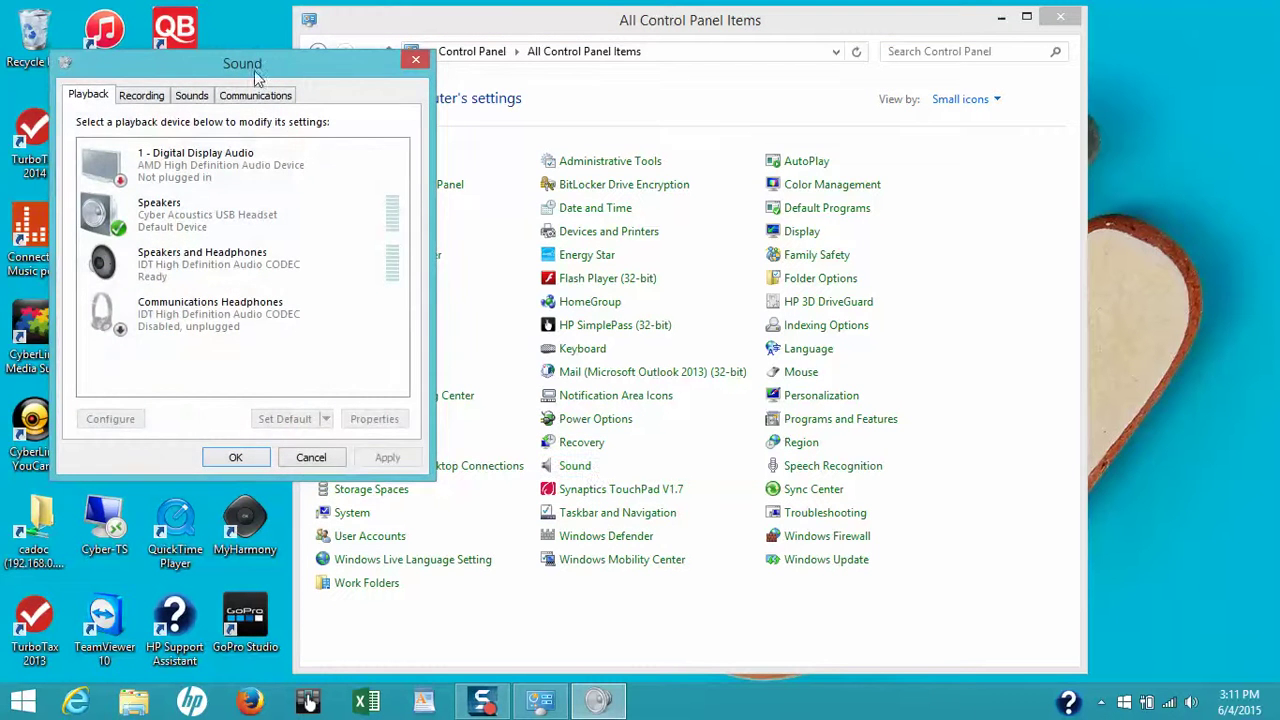
drag(250, 70, 735, 123)
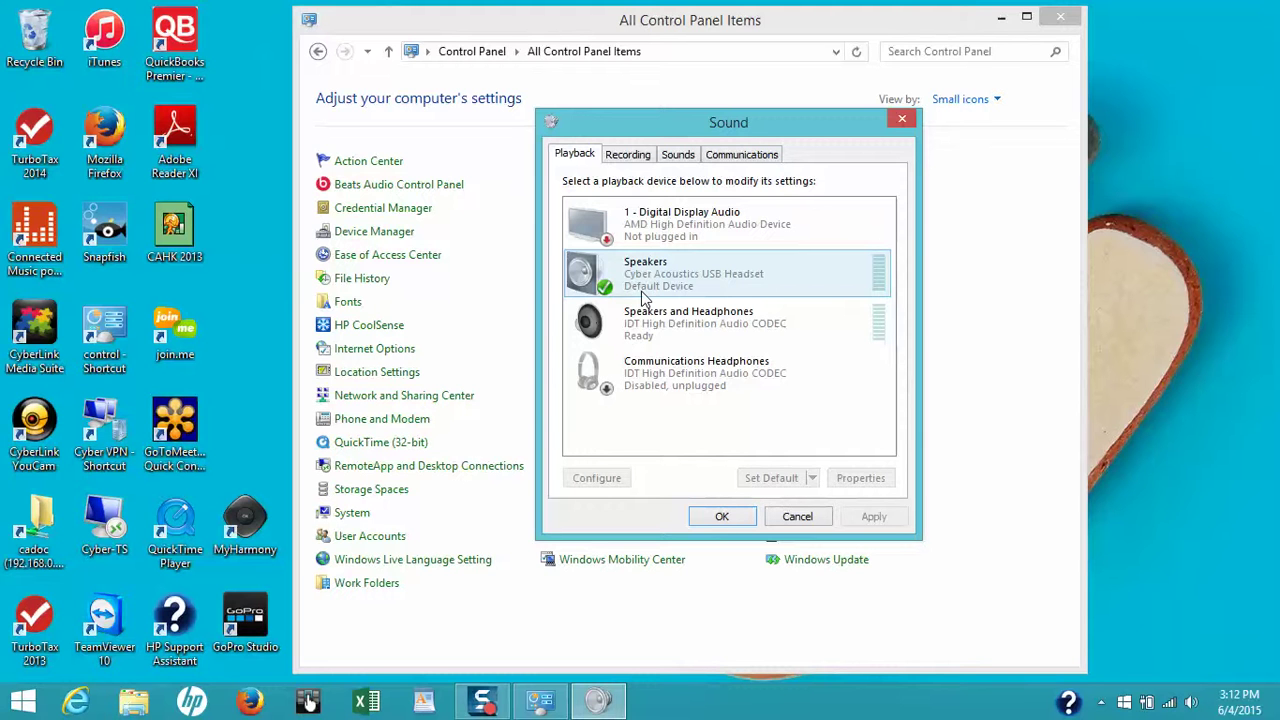
Step: Set Speakers and Headphones as the Default Device on the Playback tab
click(637, 333)
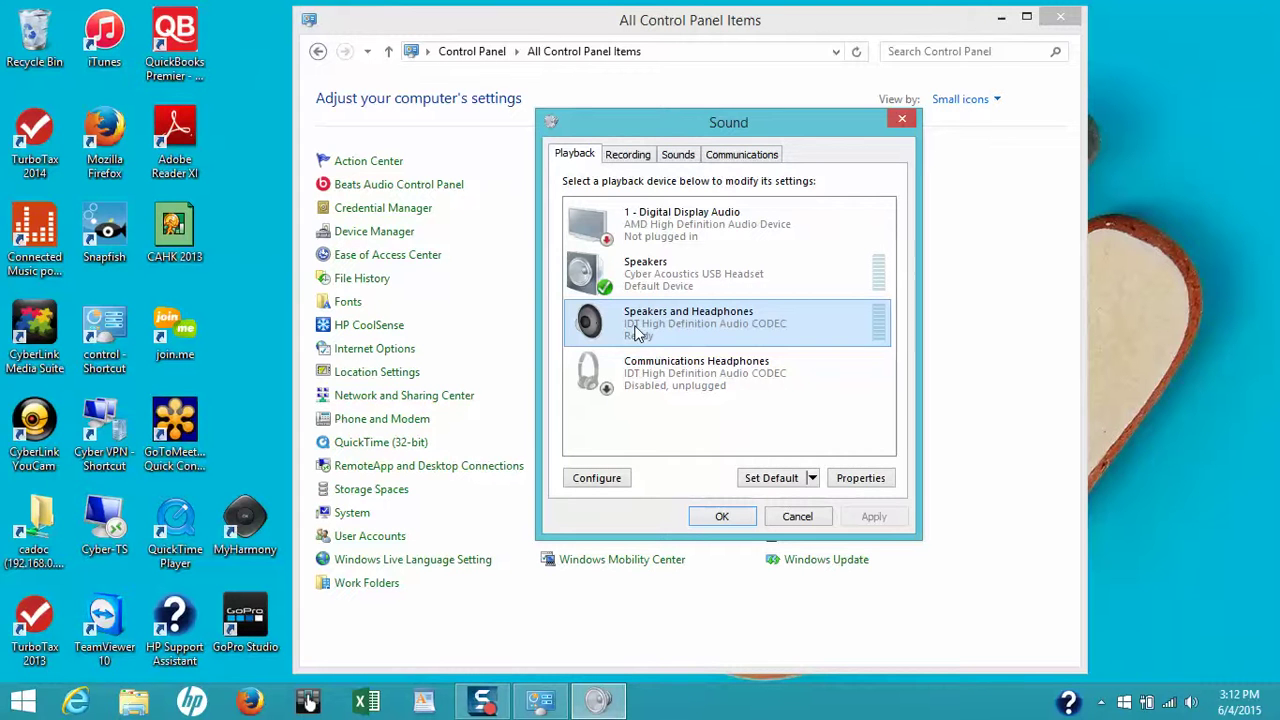
right_click(637, 331)
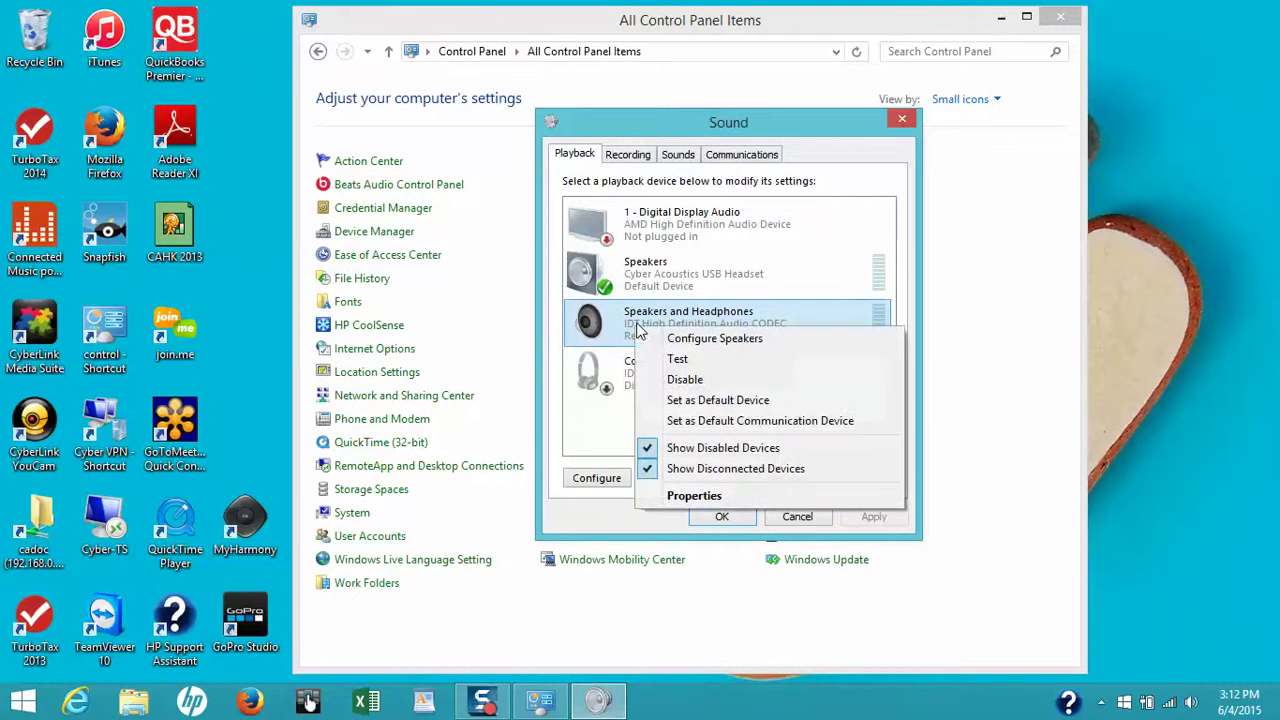
click(688, 400)
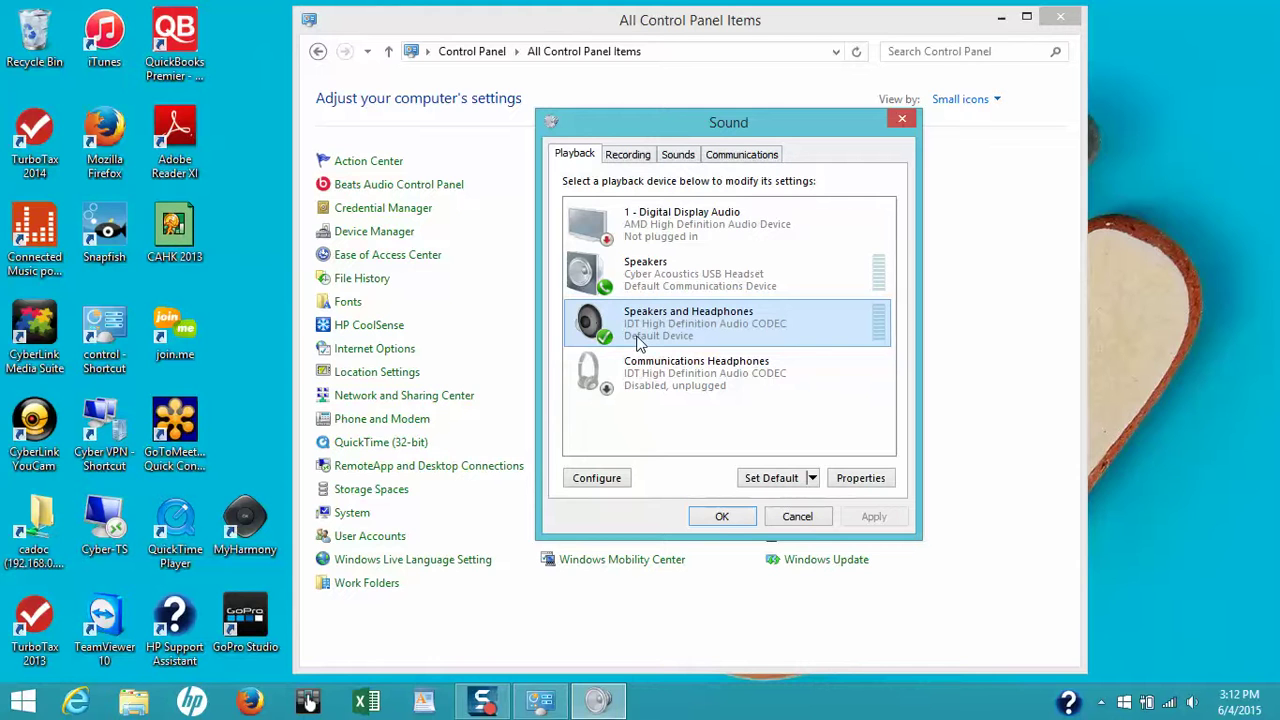
Step: Open Speakers and Headphones Properties and set the Levels slider to exactly 50
click(863, 486)
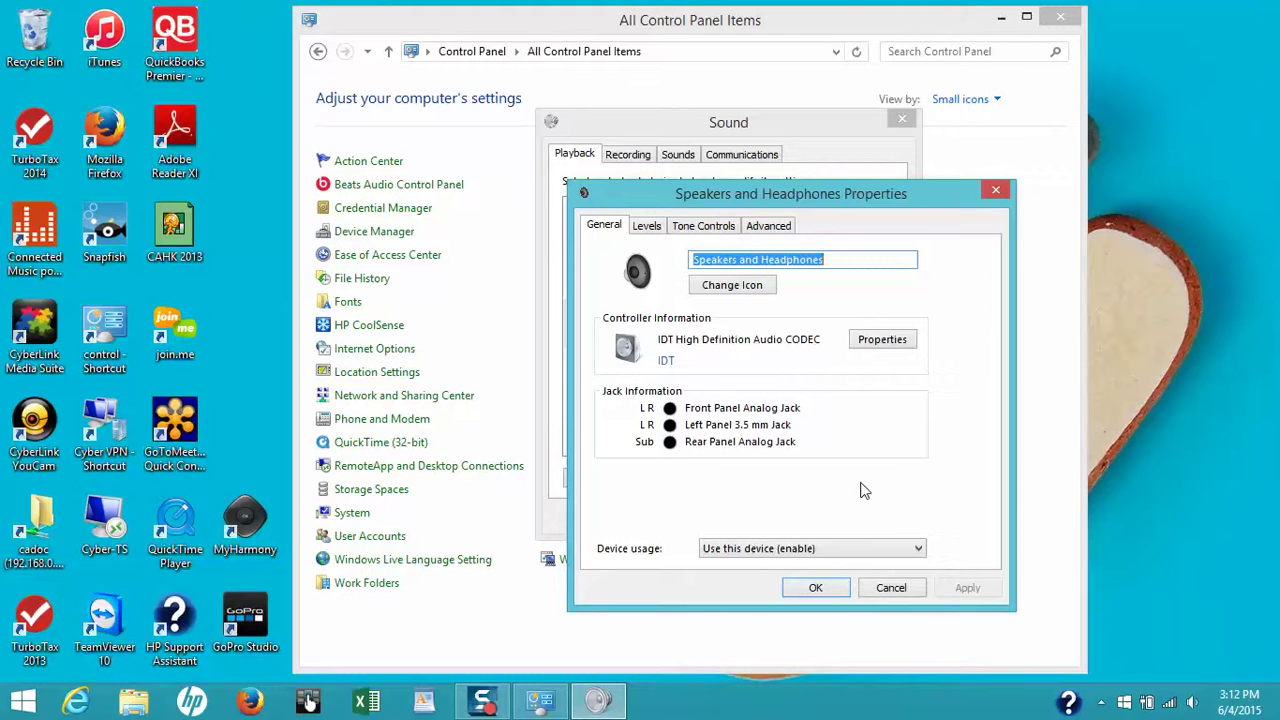
drag(787, 205, 725, 133)
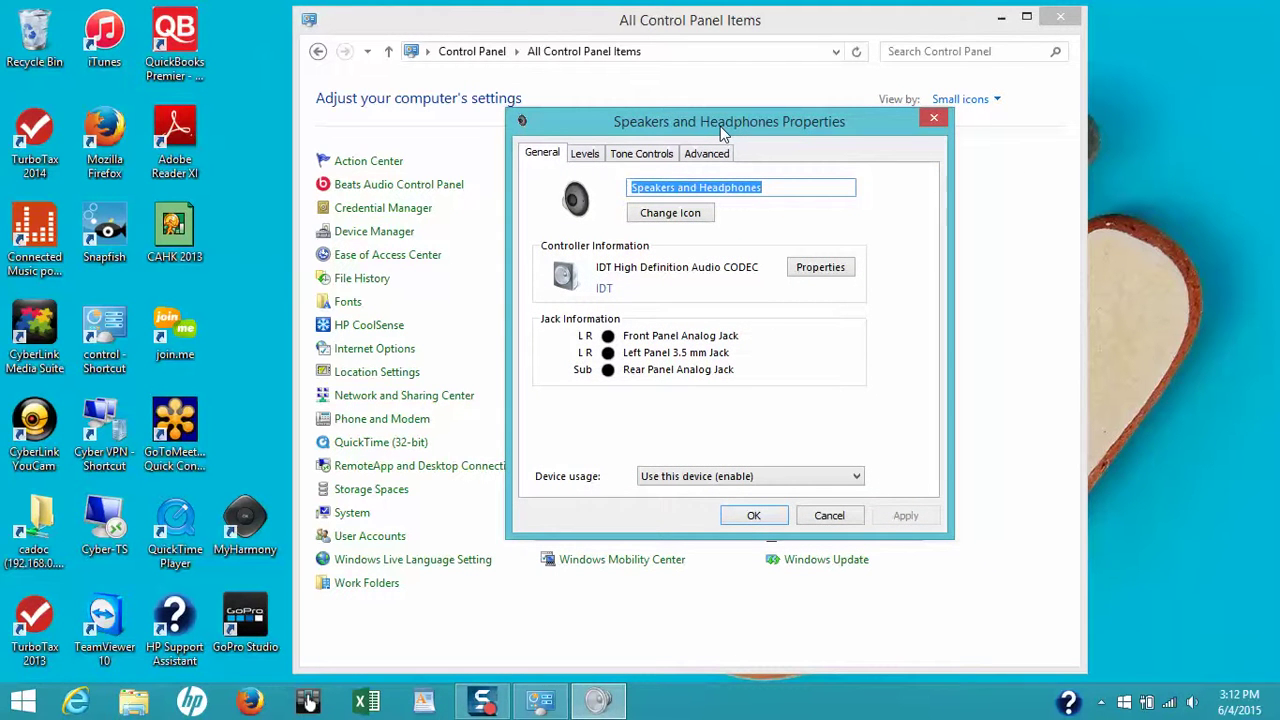
click(585, 156)
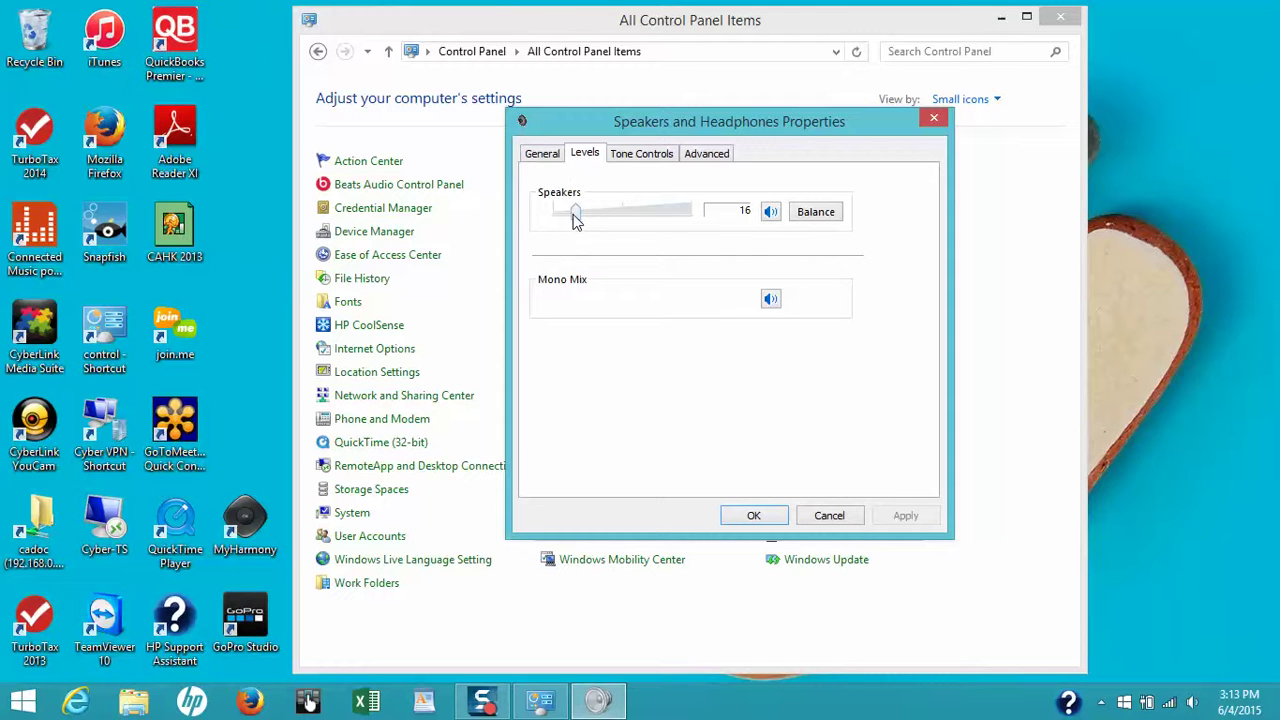
drag(574, 214, 621, 216)
drag(621, 216, 693, 206)
drag(691, 213, 622, 241)
drag(625, 222, 628, 222)
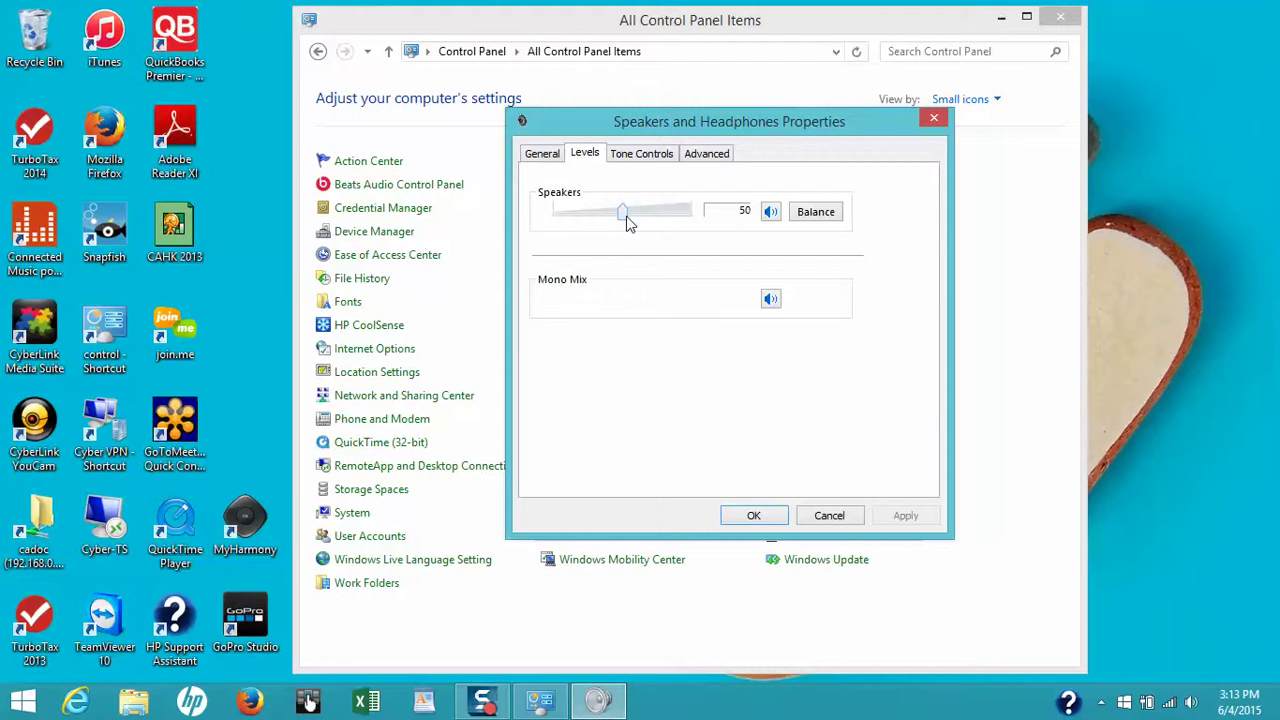
Step: Leave the speakers unmuted and confirm left and right balance both at 50
click(772, 218)
click(772, 214)
click(816, 212)
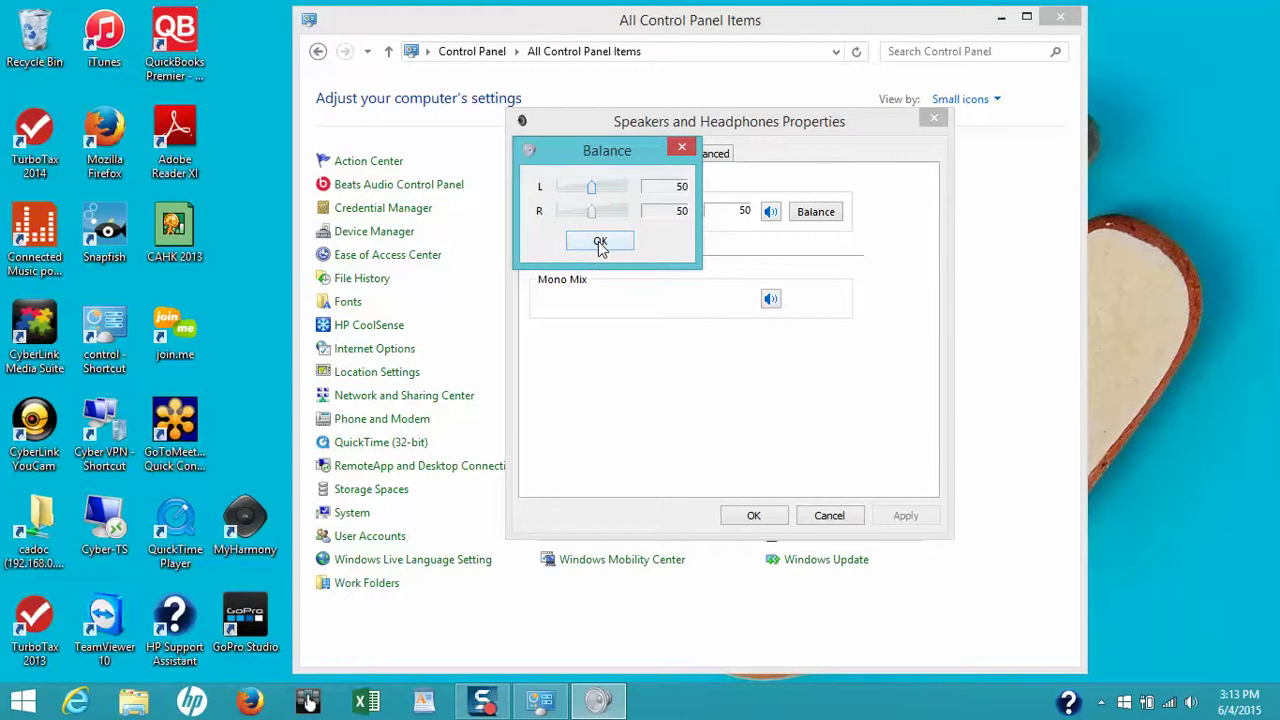
click(600, 244)
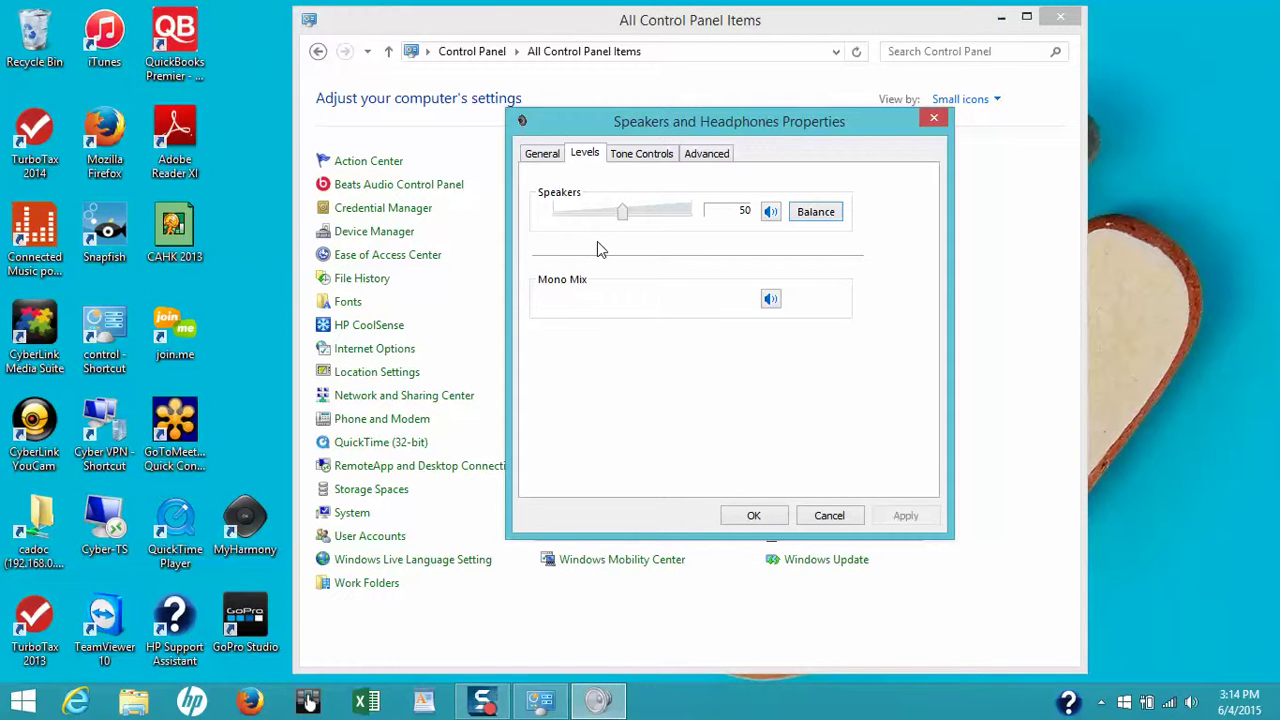
Step: Close Properties with OK, then run Speaker Setup as Stereo with front left and right full-range
click(754, 516)
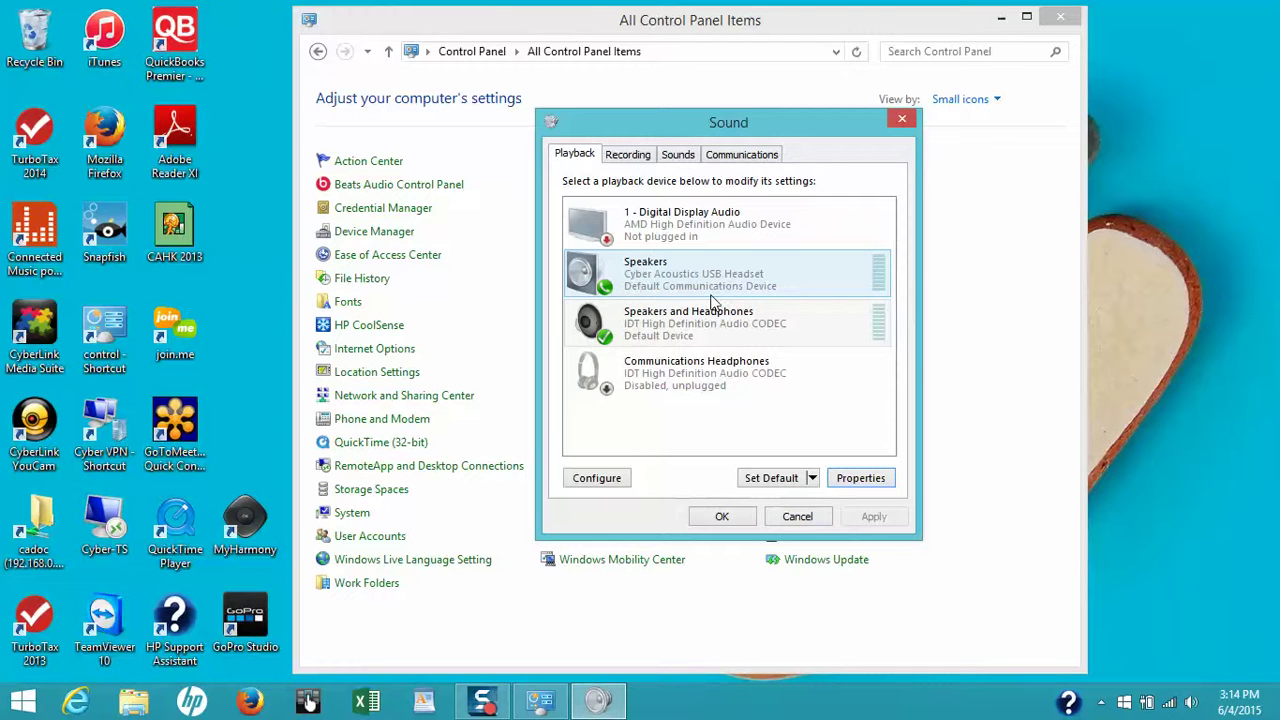
click(650, 338)
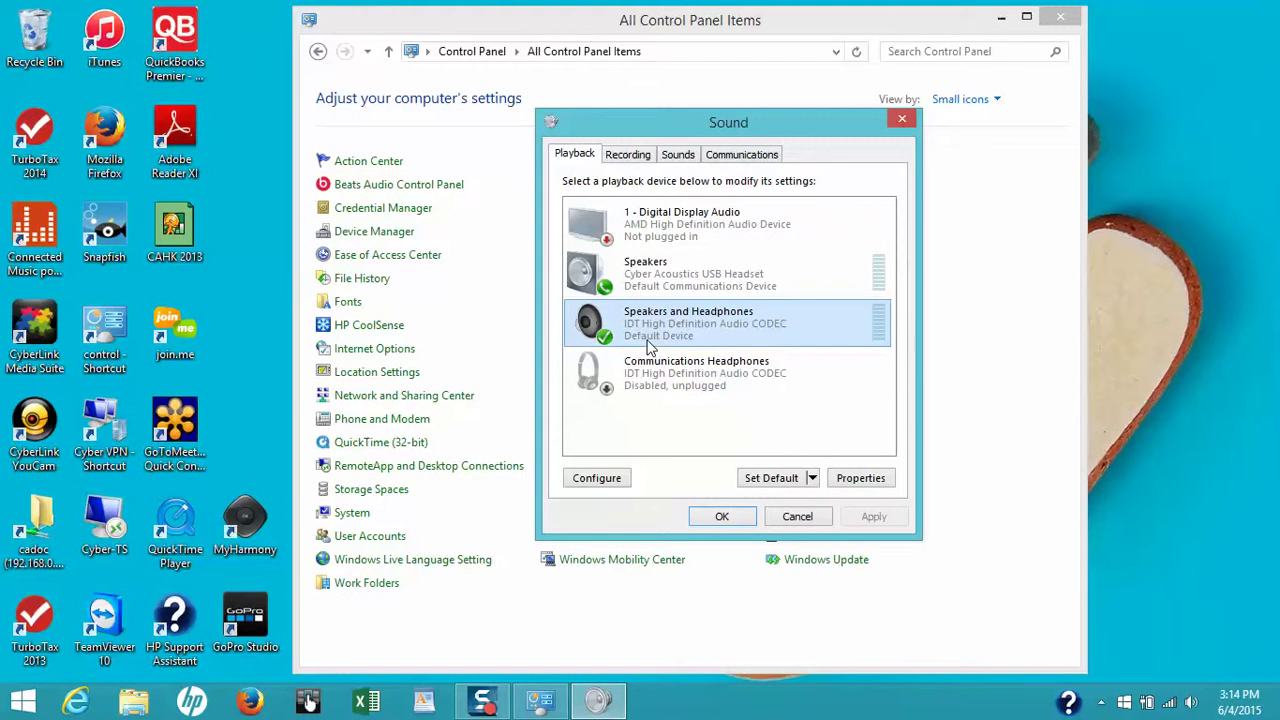
click(598, 482)
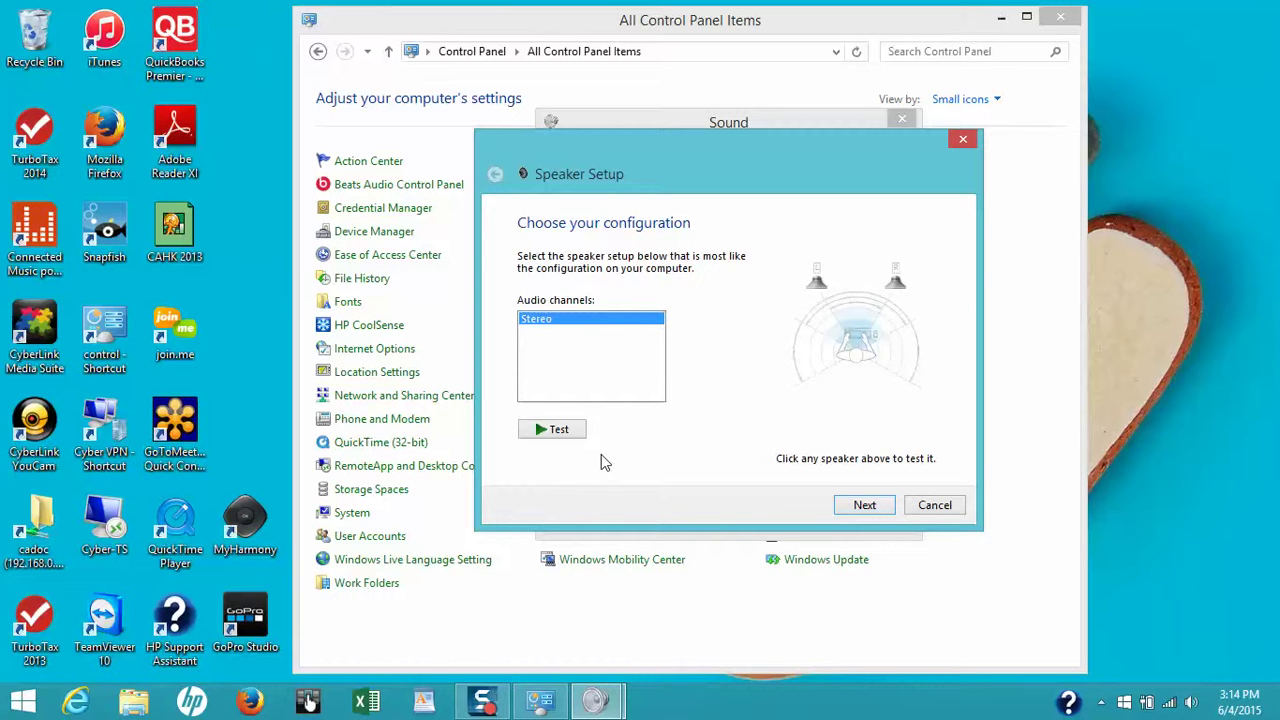
click(556, 430)
click(862, 508)
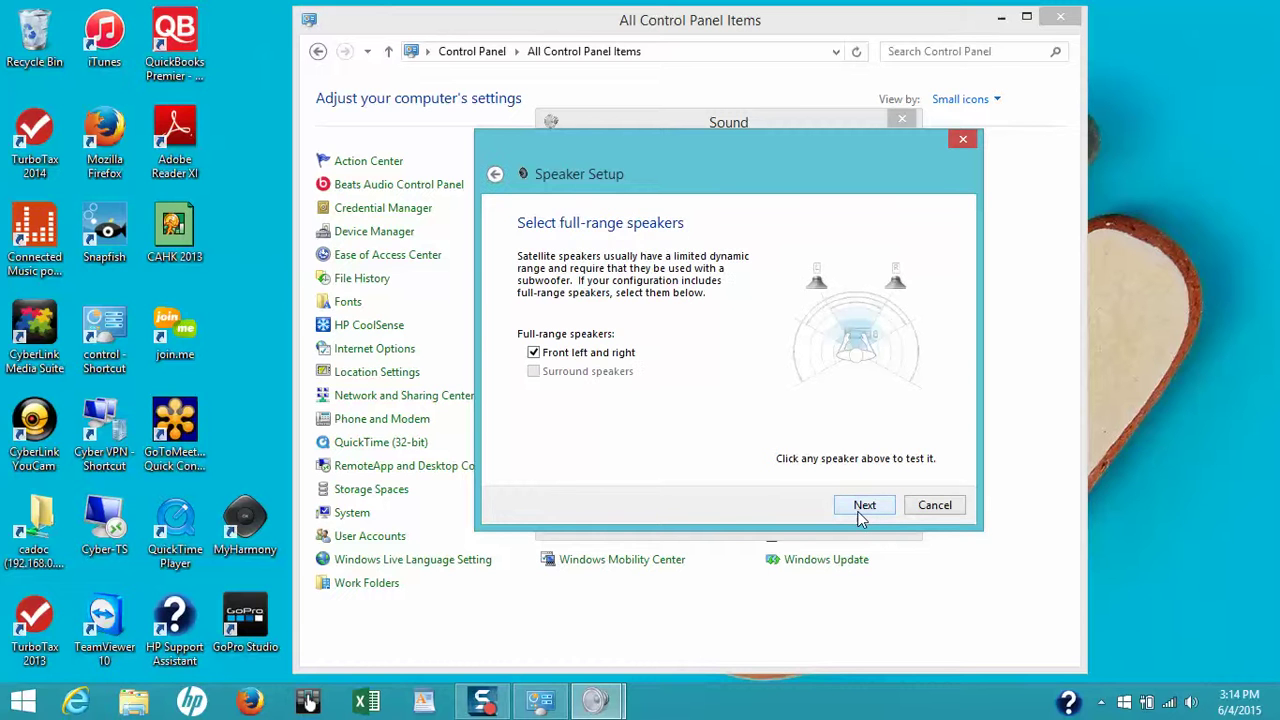
click(864, 508)
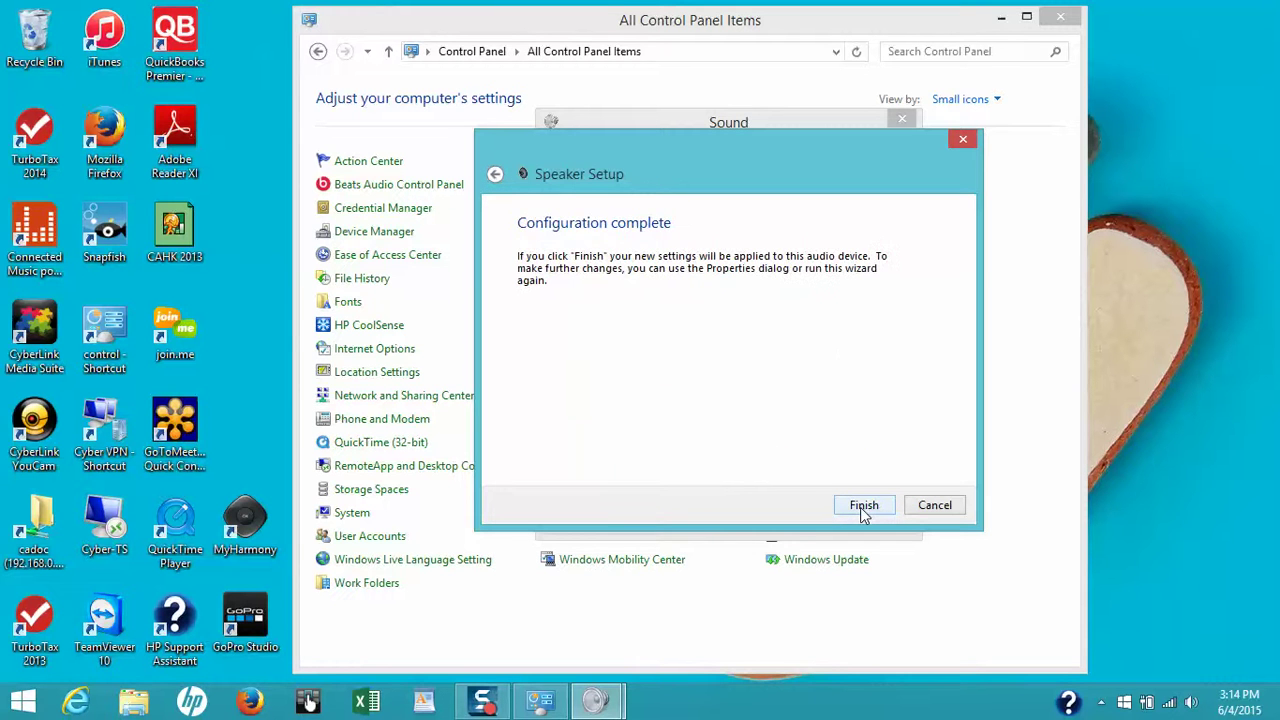
click(864, 507)
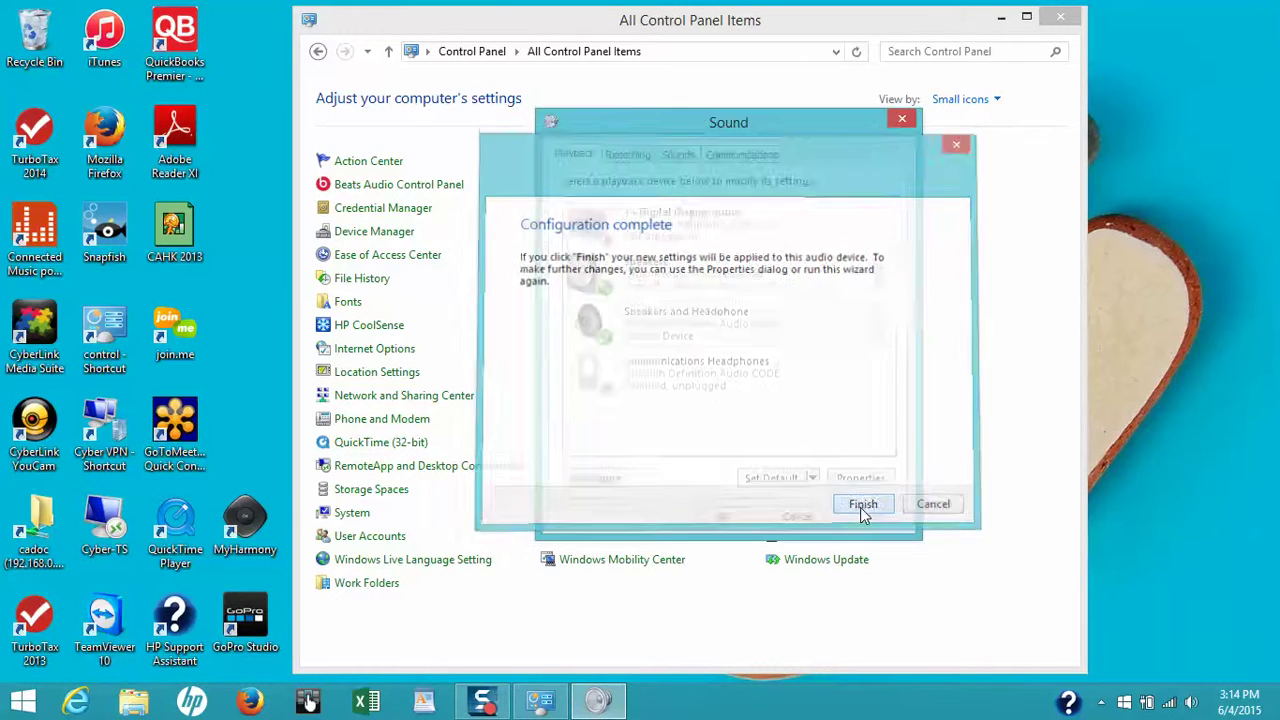